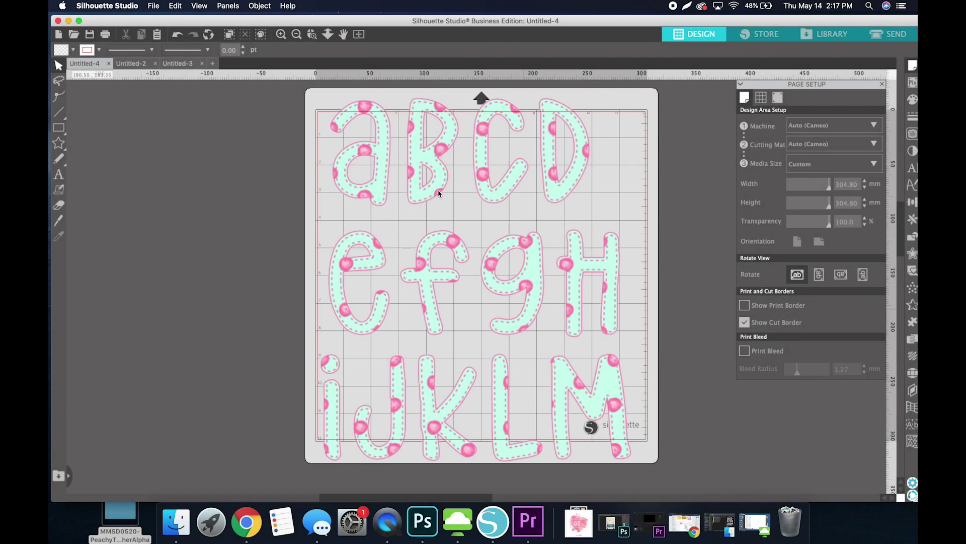
Reposition the A–M polka-dot letter sheet on the cutting mat and deselect it.
mouse_move(439, 196)
left_mouse_down()
mouse_move(448, 194)
mouse_move(435, 205)
left_mouse_up()
left_click(433, 203)
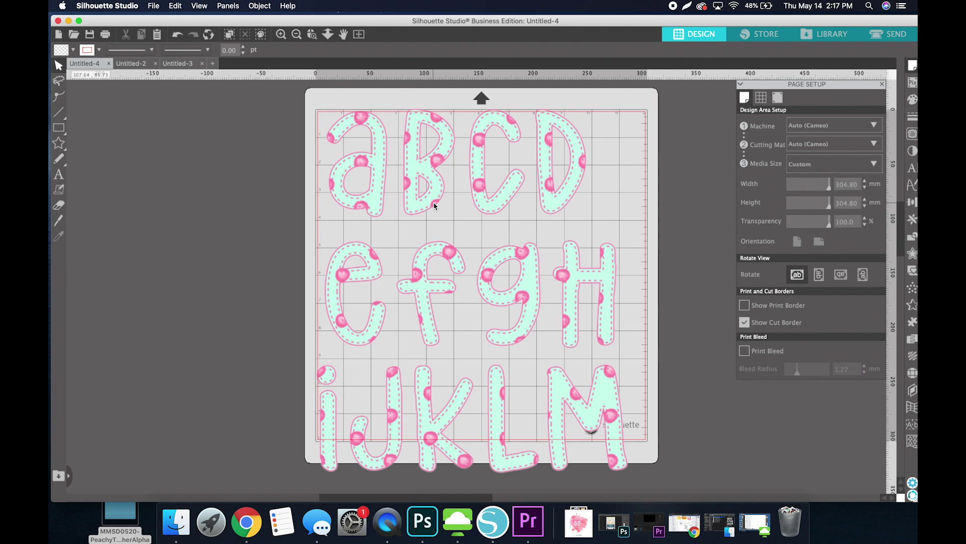
left_click_drag(414, 271, 501, 296)
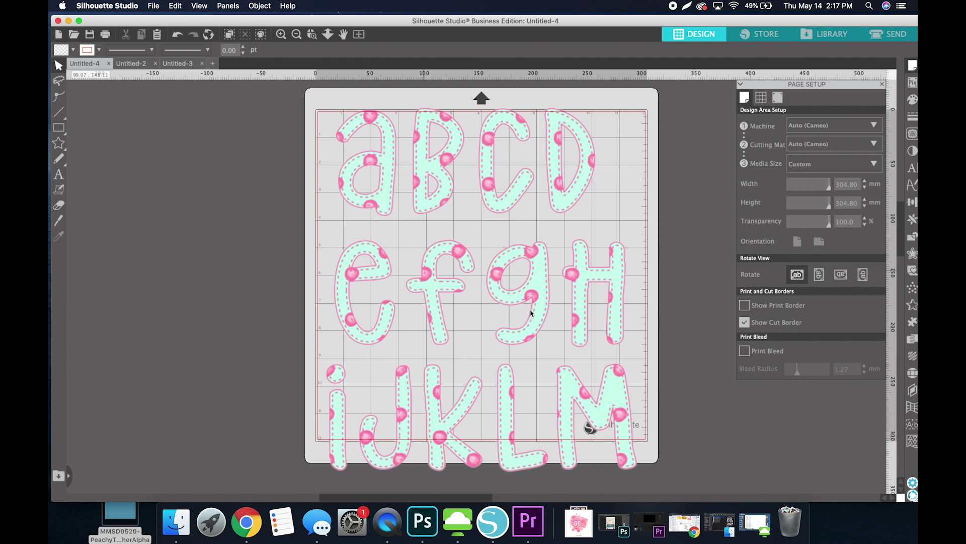
mouse_move(537, 307)
left_mouse_down()
mouse_move(543, 289)
mouse_move(544, 300)
left_mouse_up()
left_click(226, 443)
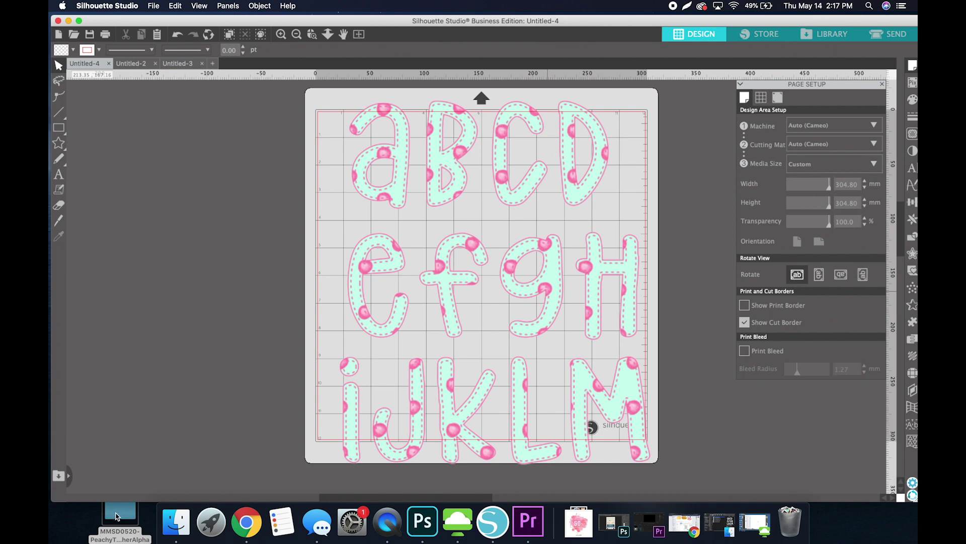
Open the MMSD0520-PeachyTurquoiseWeatherAlpha folder and place PeachyTurqDOTSN-Z.png in the workspace beside the mat.
double_click(116, 516)
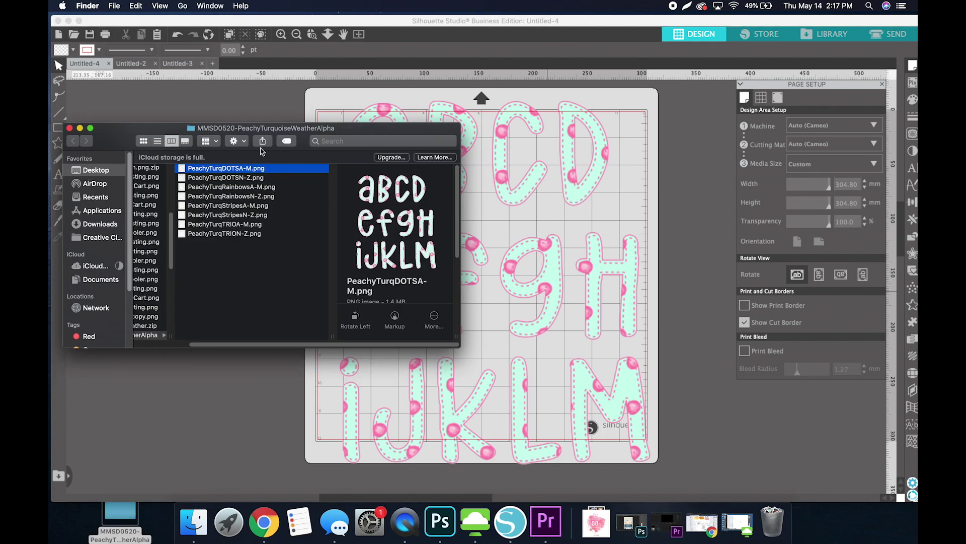
left_click_drag(261, 142, 217, 130)
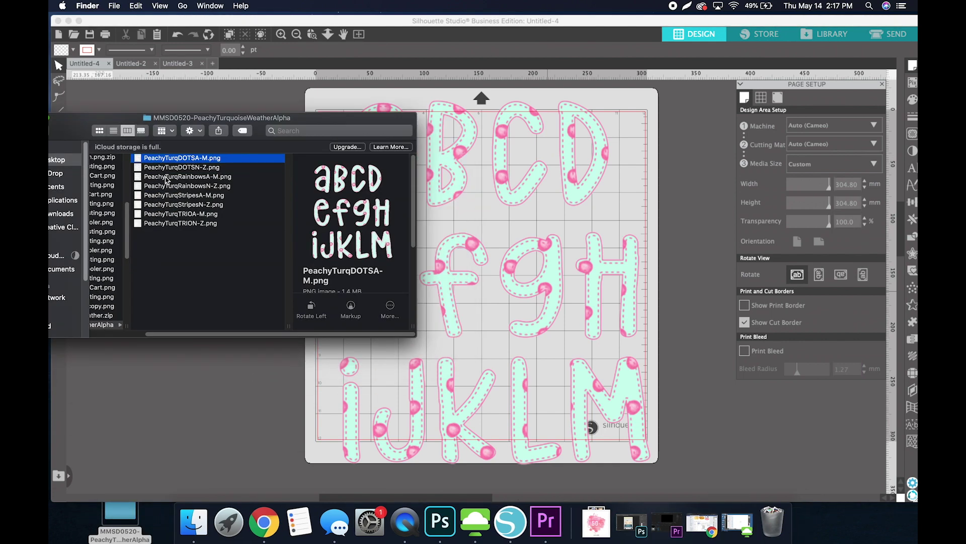
left_click_drag(171, 171, 149, 246)
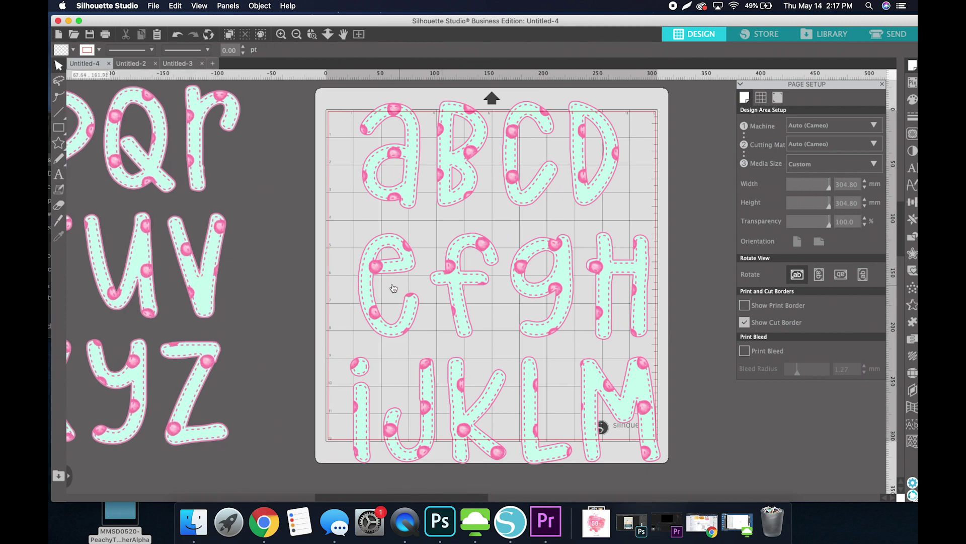
left_click_drag(402, 257, 211, 259)
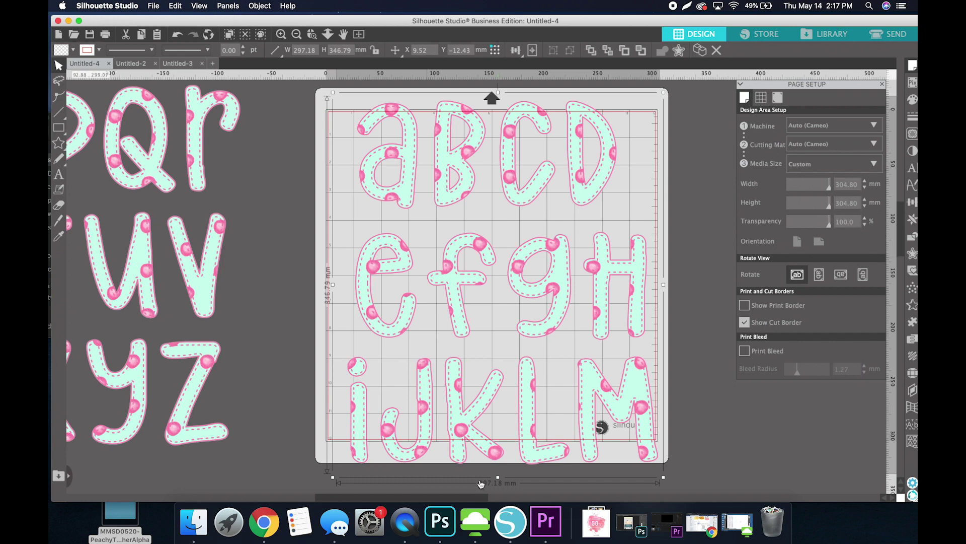
left_click_drag(400, 496, 406, 499)
left_click_drag(405, 498, 411, 499)
Preview the Rainbows, Stripes and TRIO alphabet images in the PeachyTurquoiseWeatherAlpha folder, and minimise its window.
left_click(194, 522)
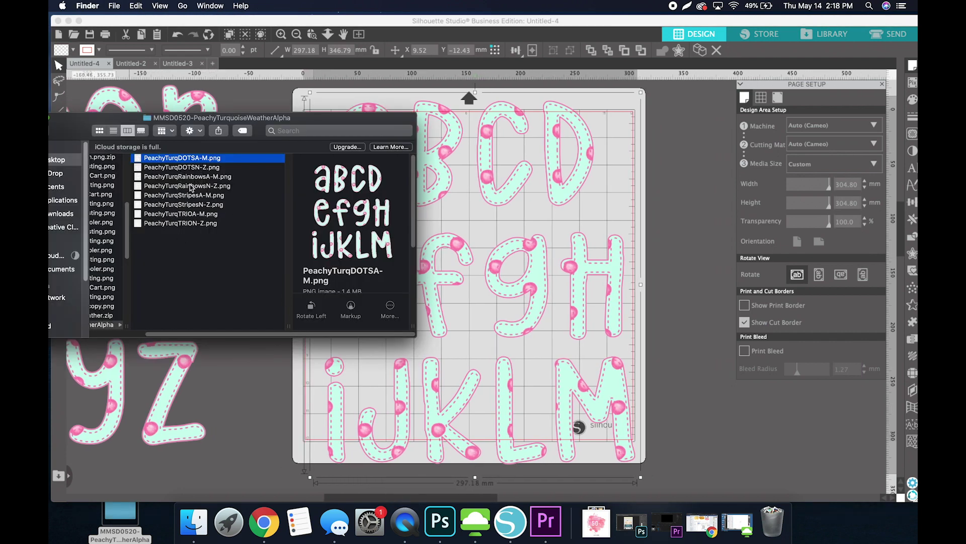
left_click(191, 188)
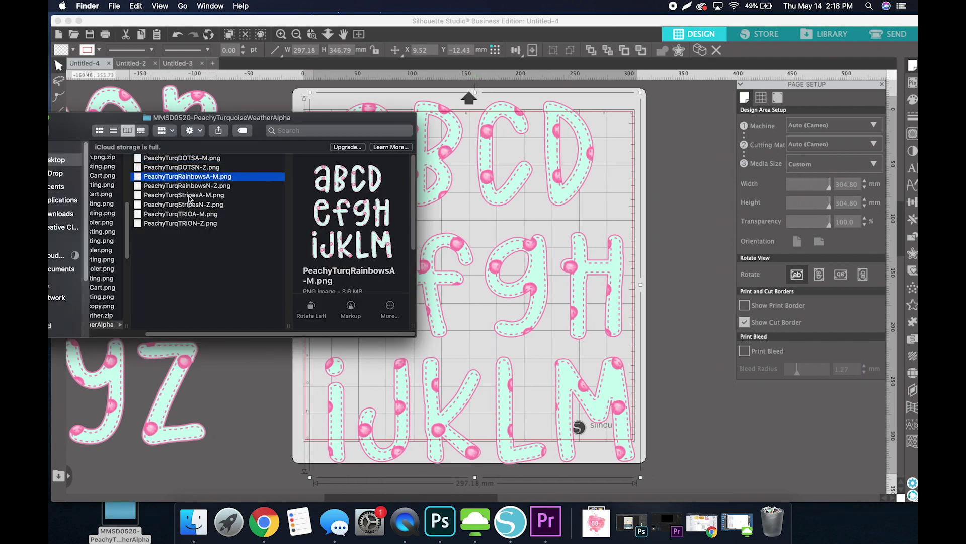
left_click_drag(193, 121, 200, 121)
key("Down")
key("Down")
key("Down")
key("Down")
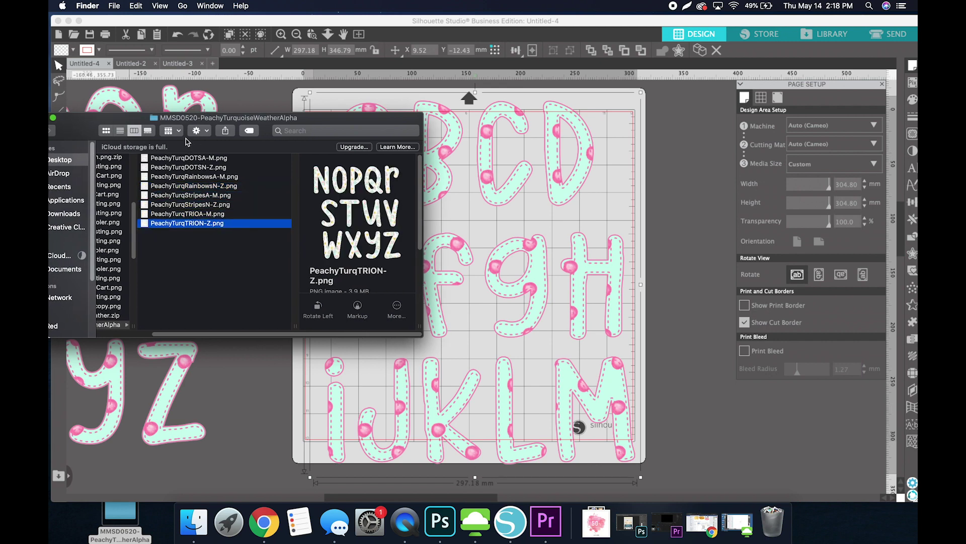
left_click_drag(88, 125, 115, 125)
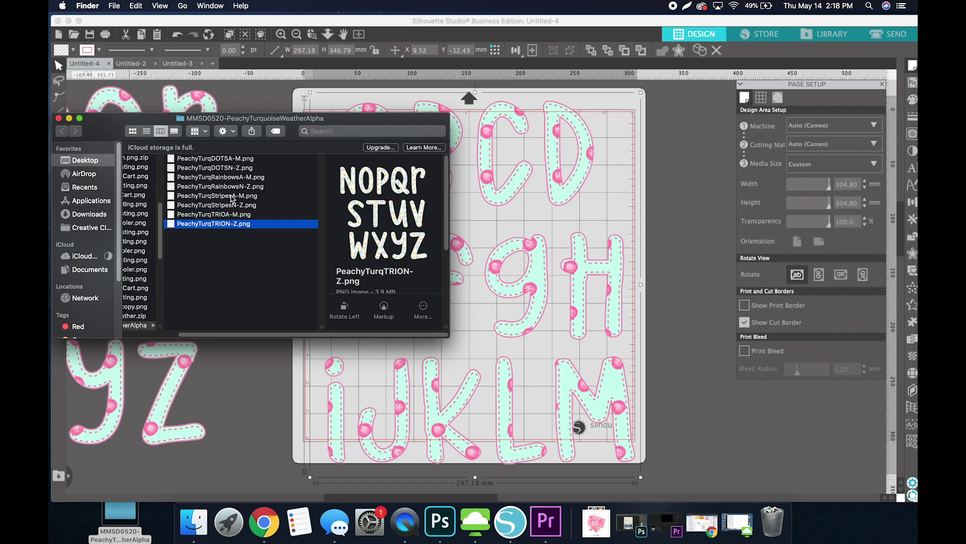
left_click(69, 119)
Shift the A–M letter sheet on the mat to about X 4.76 mm and Y -8.14 mm.
left_click(380, 203)
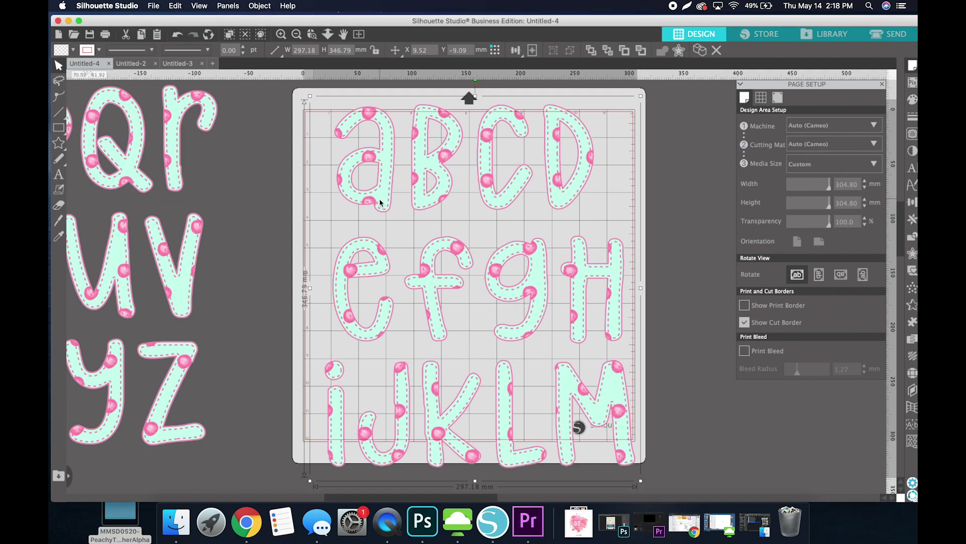
mouse_move(382, 203)
left_mouse_down()
mouse_move(352, 196)
mouse_move(358, 211)
mouse_move(394, 222)
mouse_move(377, 201)
left_mouse_up()
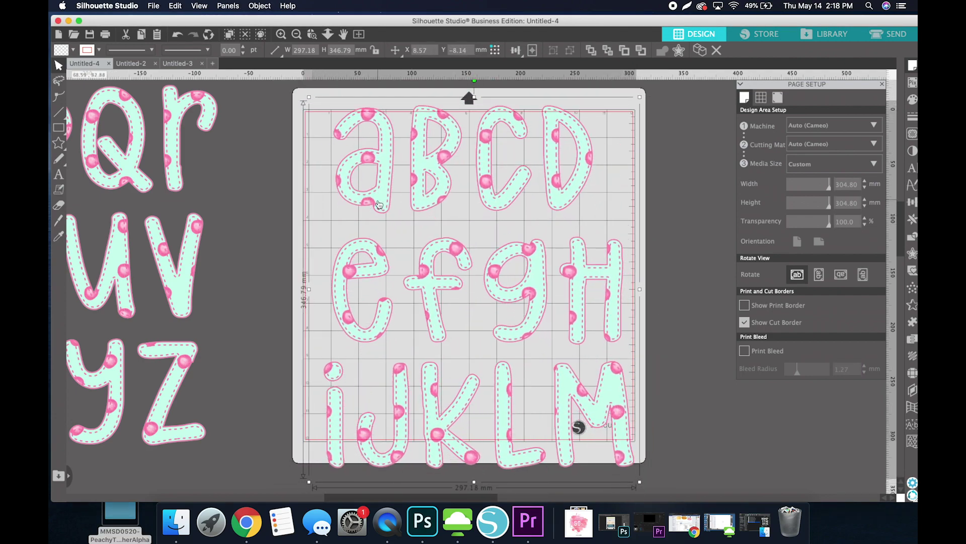
right_click(386, 207)
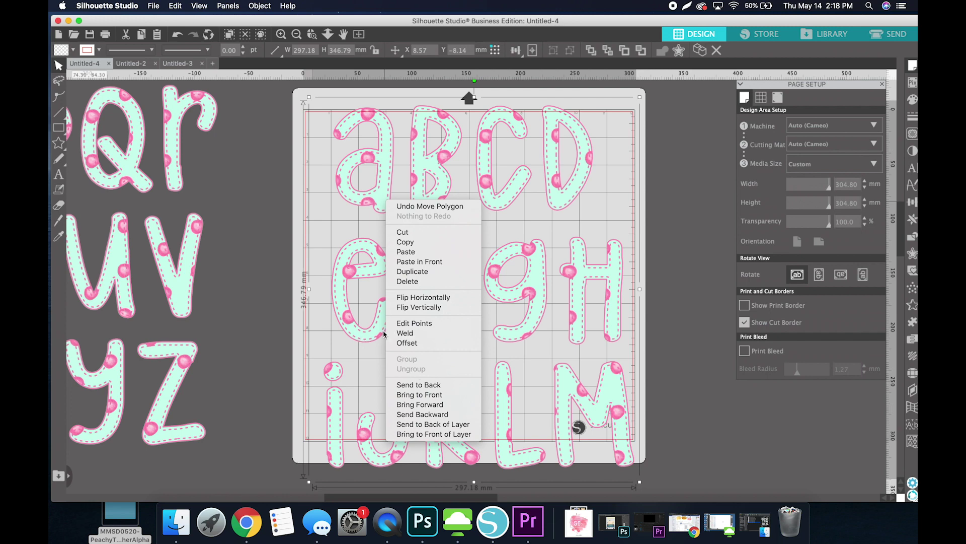
left_click(364, 263)
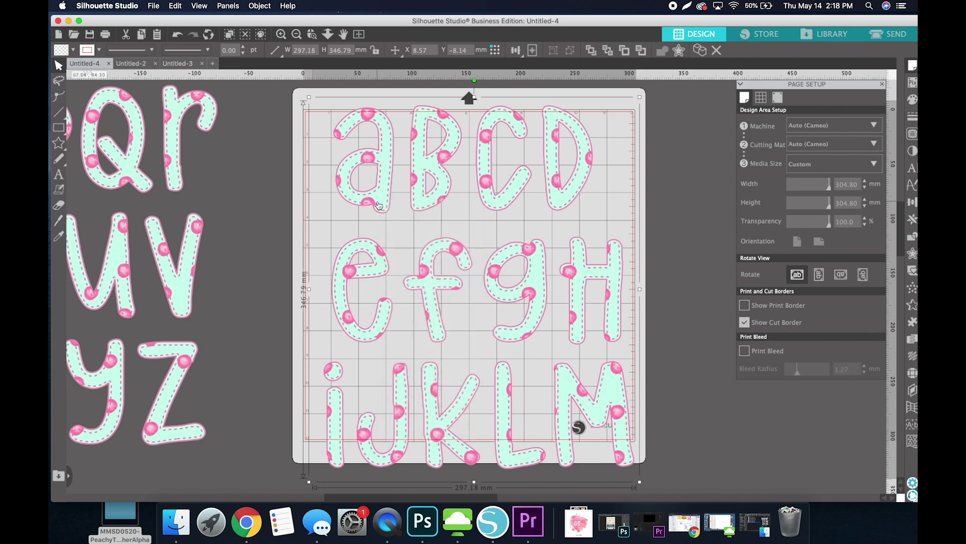
left_click_drag(378, 203, 378, 207)
Copy the A–M letter sheet and paste it in front, stacked exactly over the original.
right_click(580, 175)
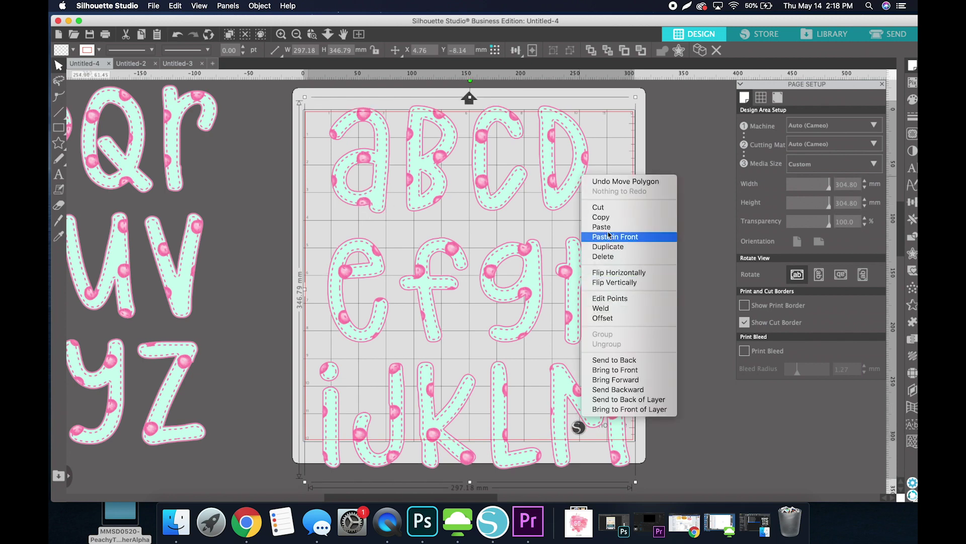
left_click(603, 217)
right_click(574, 185)
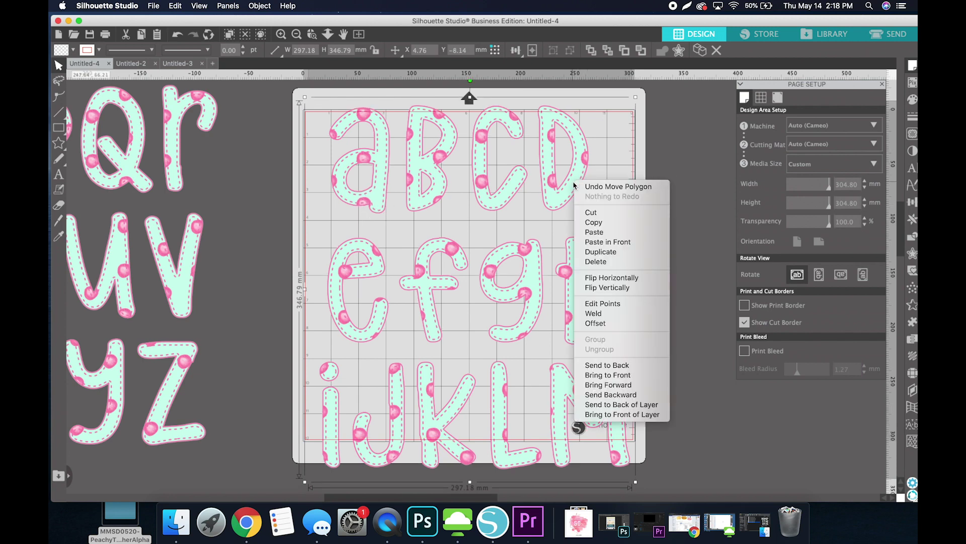
left_click(623, 245)
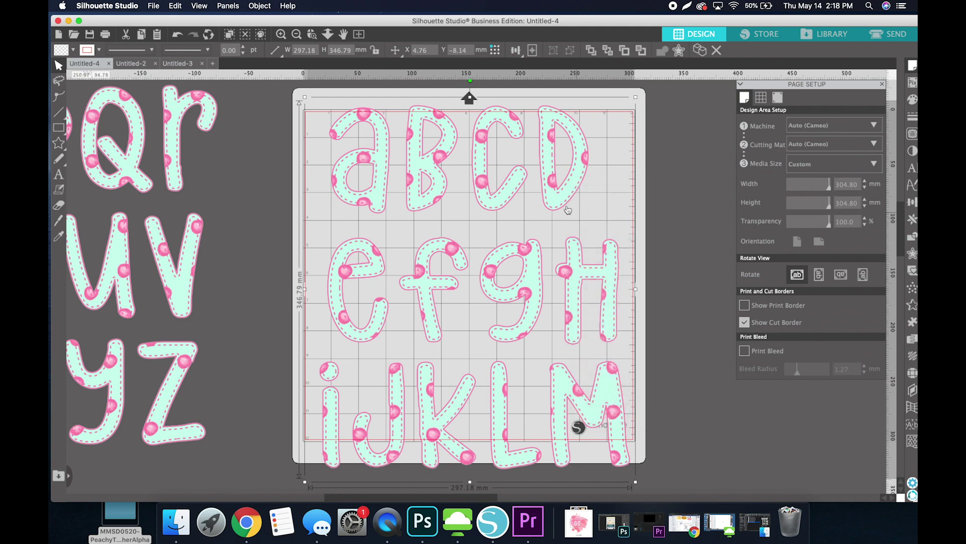
left_click_drag(564, 203, 594, 210)
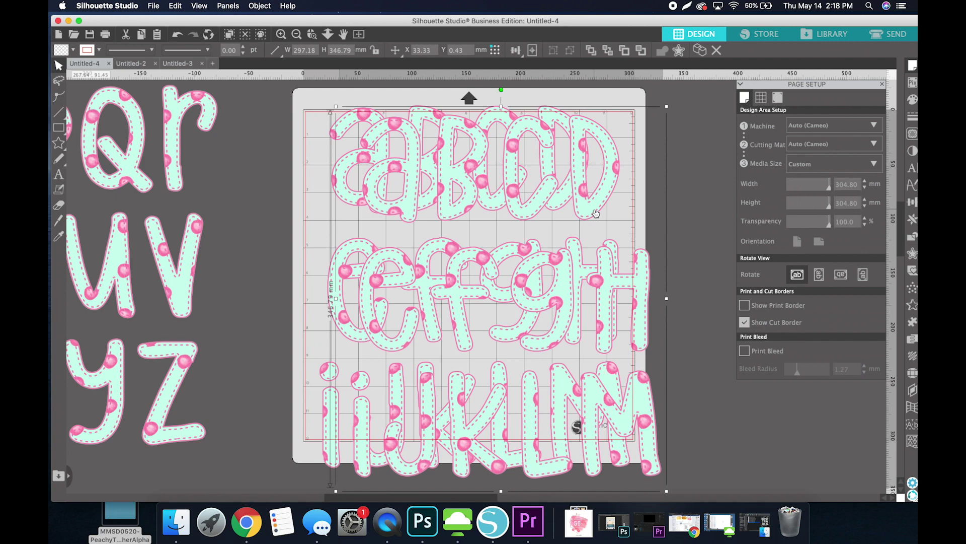
key("super+z")
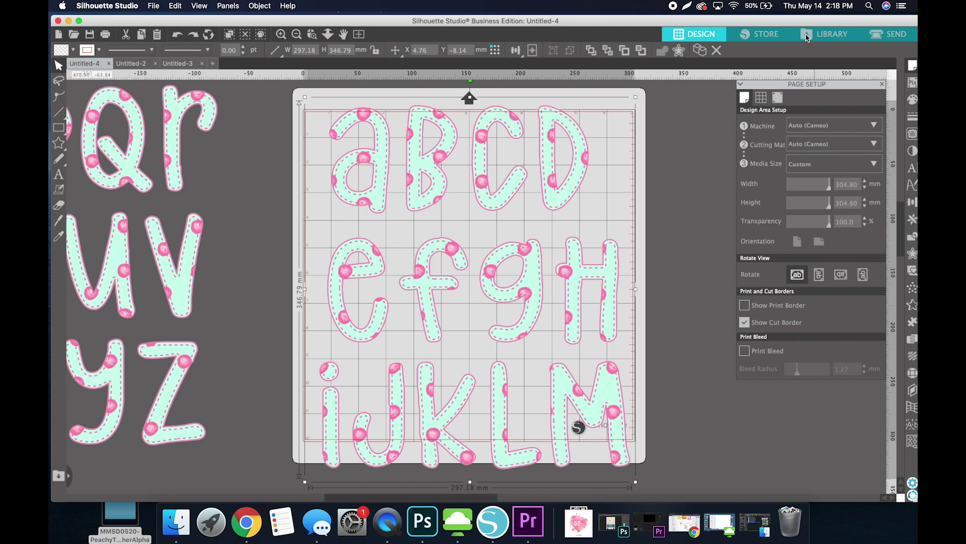
Turn the front copy of the A–M letters solid black by applying a brightness of -100.
left_click(912, 153)
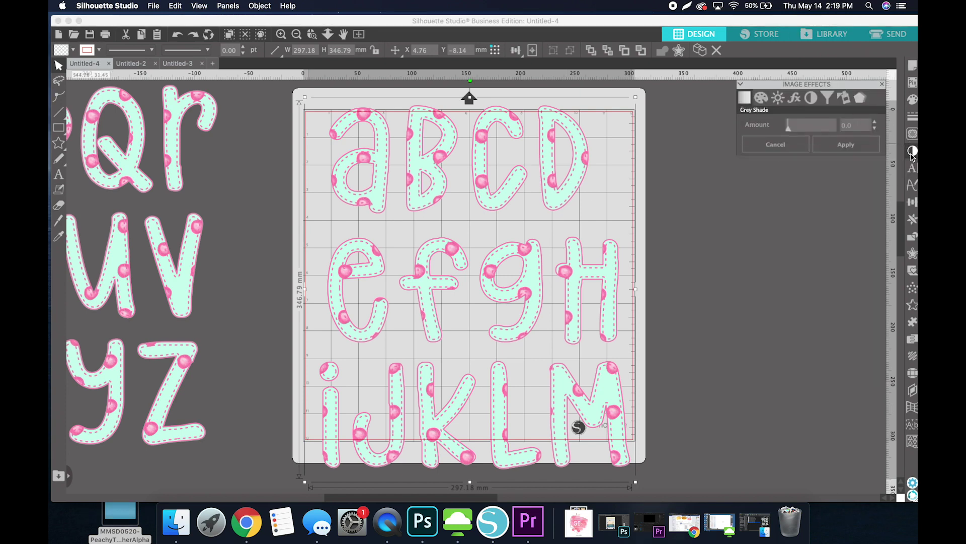
left_click(779, 99)
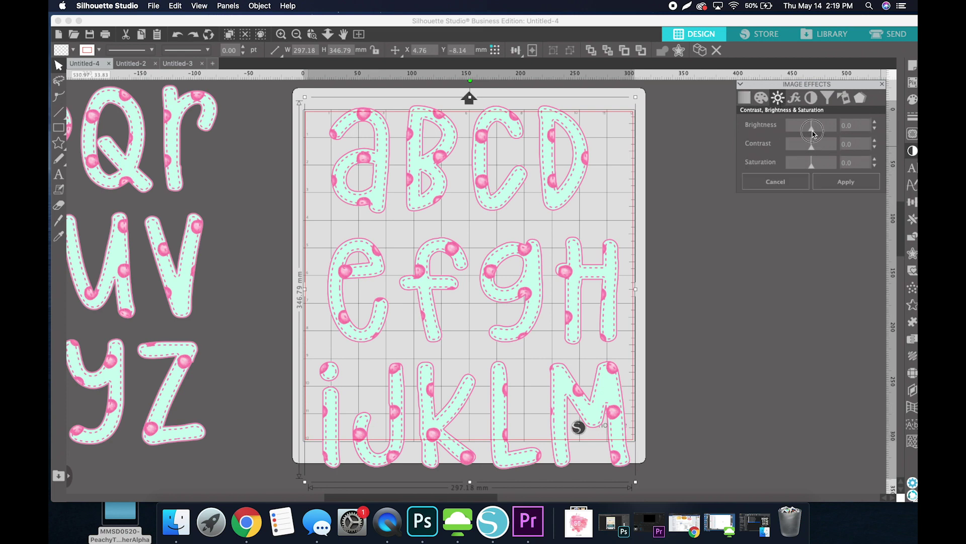
left_click_drag(812, 132, 779, 132)
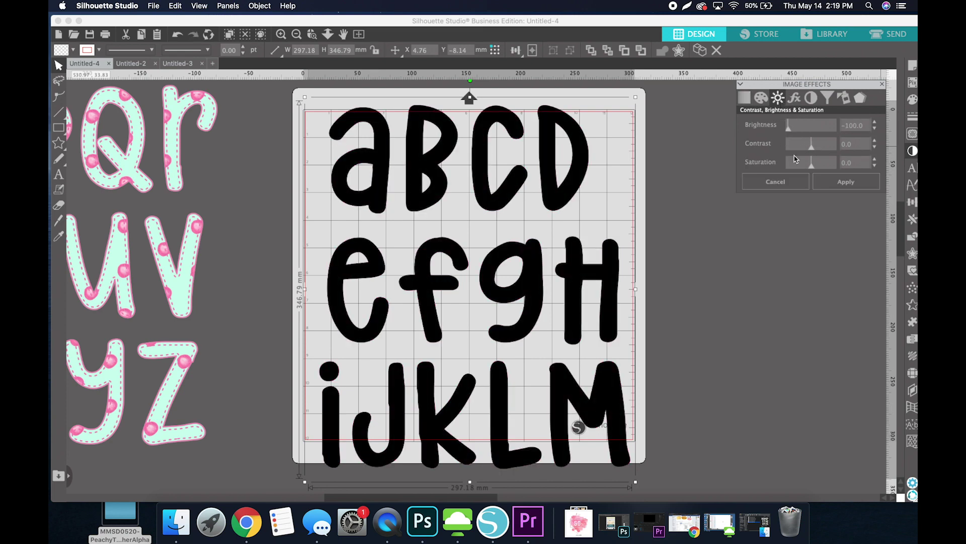
left_click(846, 181)
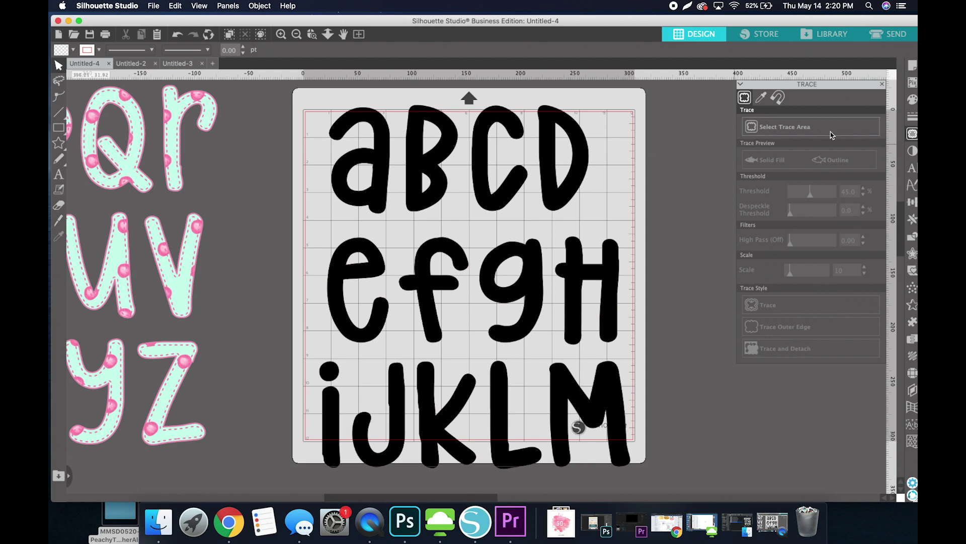
Set a trace area around all the black A–M letters and apply Trace and Detach.
left_click(913, 134)
left_click(912, 133)
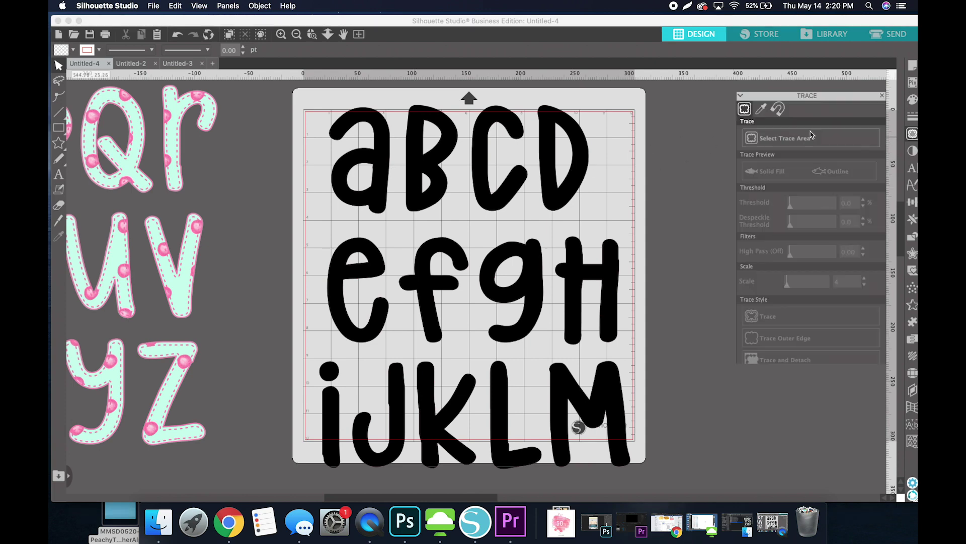
left_click(782, 128)
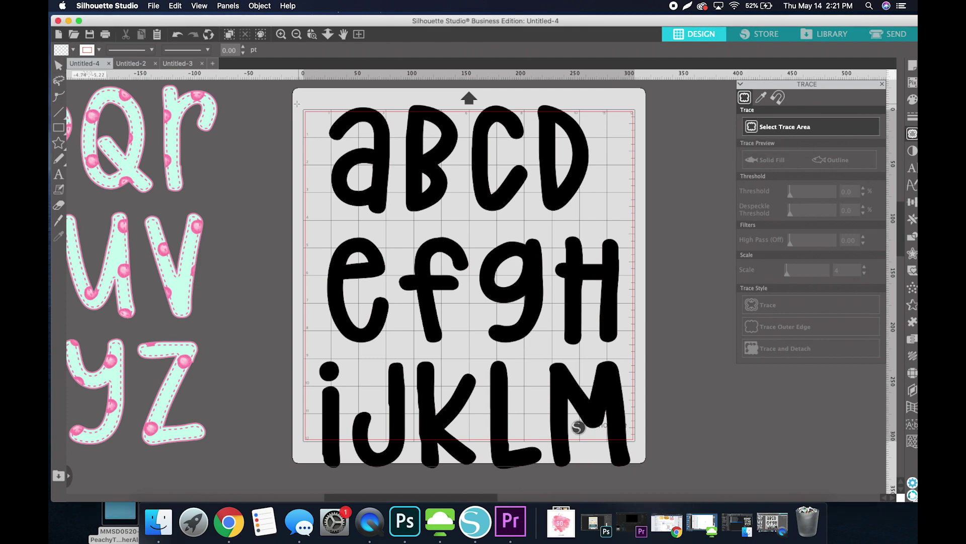
mouse_move(294, 98)
left_mouse_down()
mouse_move(518, 411)
mouse_move(644, 477)
left_mouse_up()
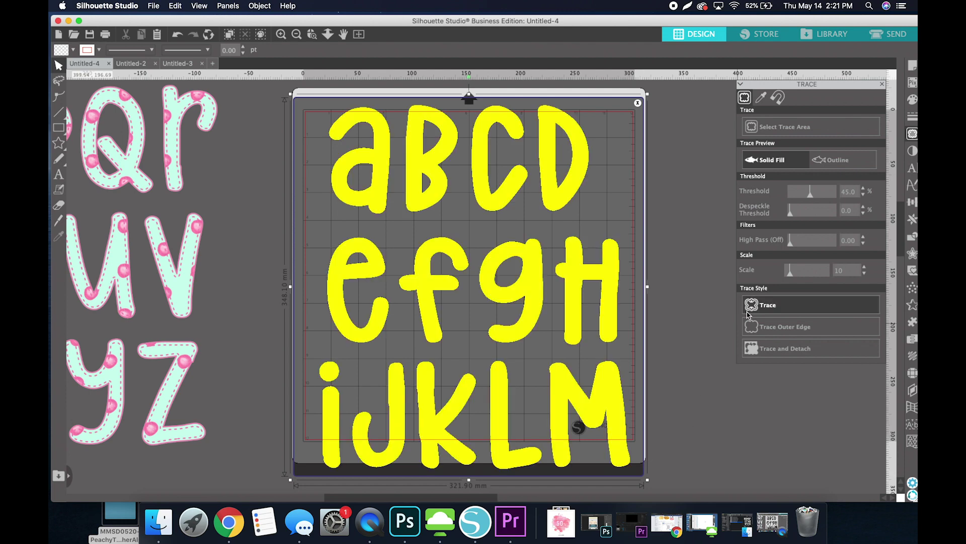
left_click(796, 350)
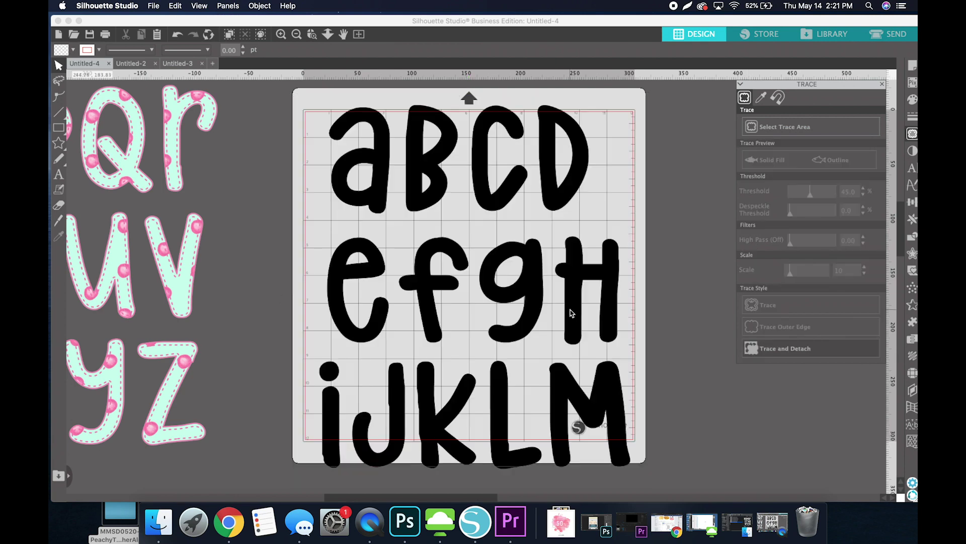
Delete the detached black letters a, B, C and D that cover the polka-dot row.
left_click(373, 198)
left_click_drag(375, 200, 340, 200)
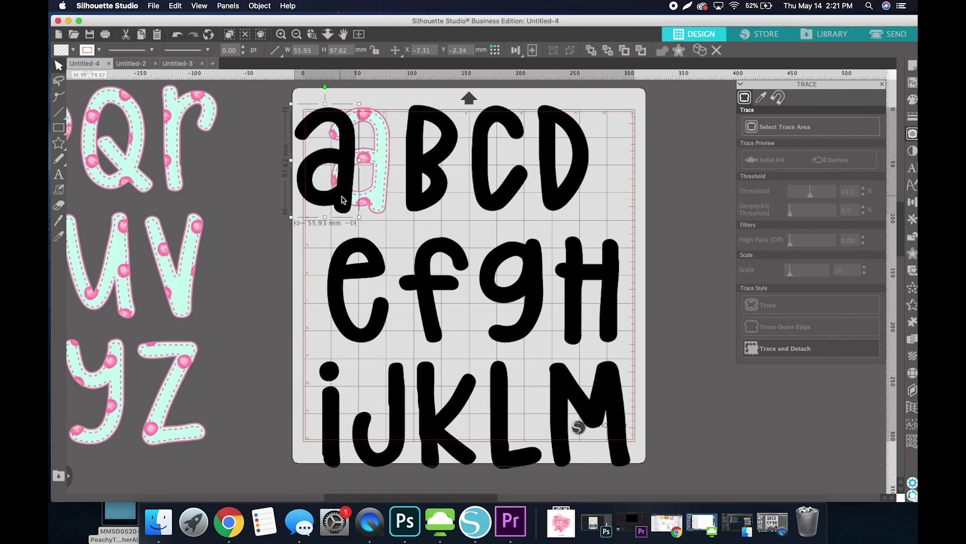
left_click_drag(409, 202, 406, 206)
left_click(341, 206)
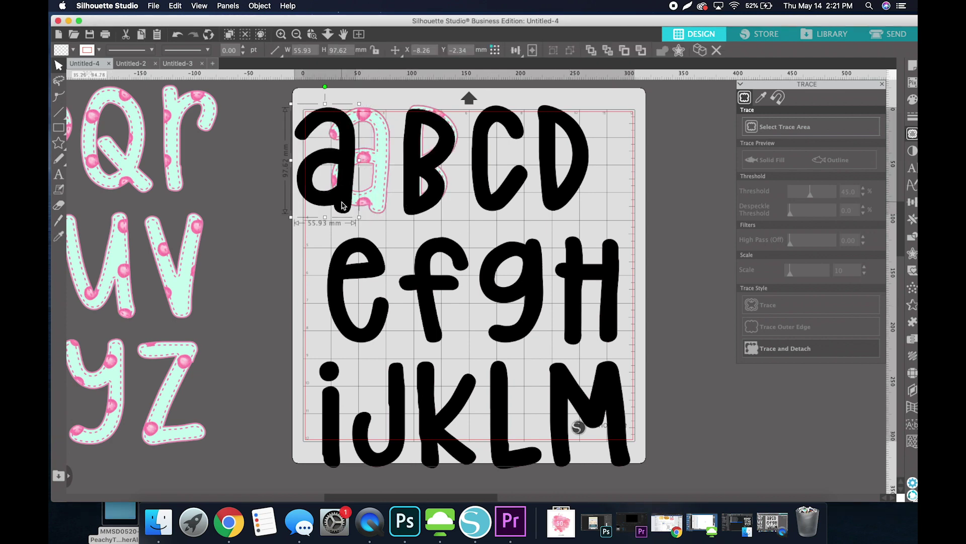
key("Delete")
left_click(421, 201)
key("Delete")
left_click(496, 198)
key("Delete")
left_click(545, 195)
key("Delete")
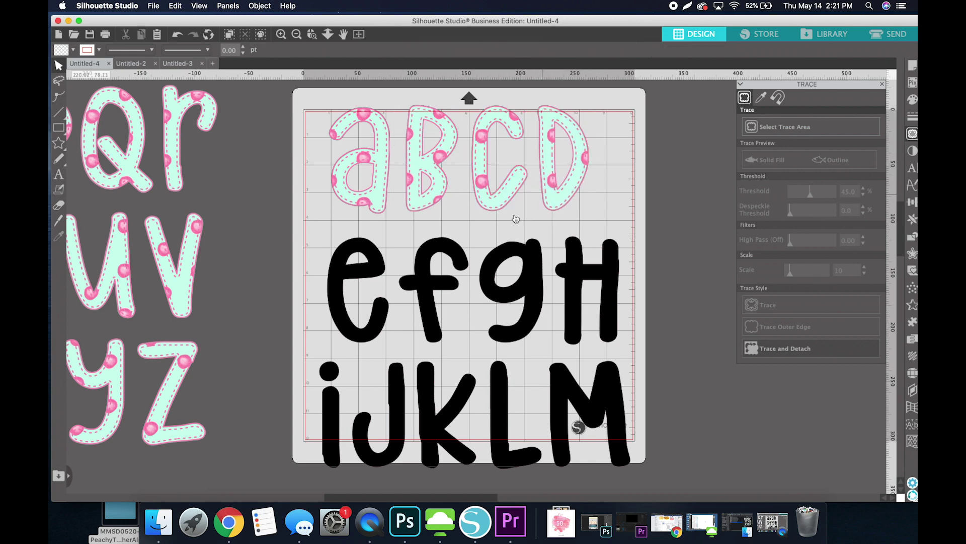
Delete the remaining detached black letters e through M, including the separate dot of the i.
left_click(384, 316)
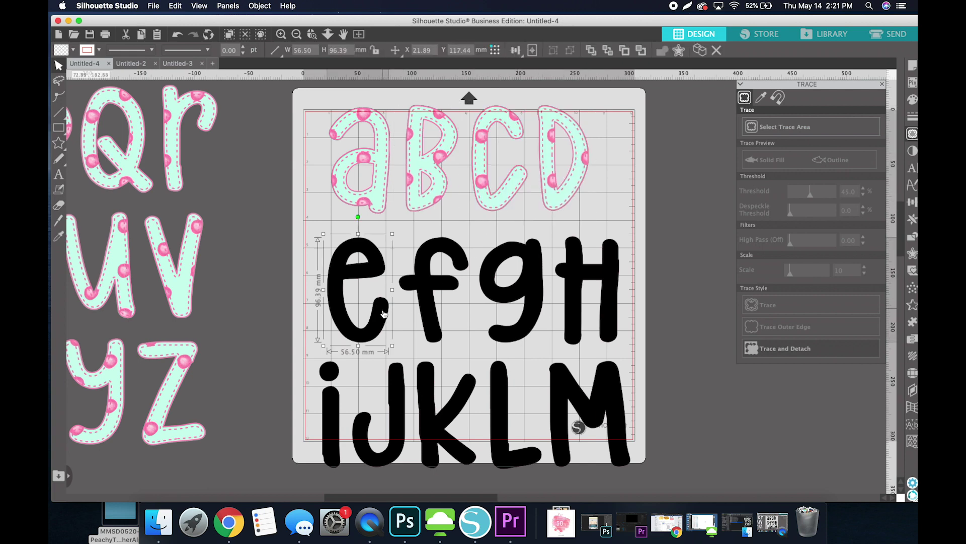
left_click(429, 327, "shift")
left_click(499, 301, "shift")
left_click(560, 299, "shift")
left_click(566, 384, "shift")
left_click(501, 389, "shift")
left_click(455, 401, "shift")
left_click(397, 399, "shift")
left_click(326, 400, "shift")
left_click(330, 373, "shift")
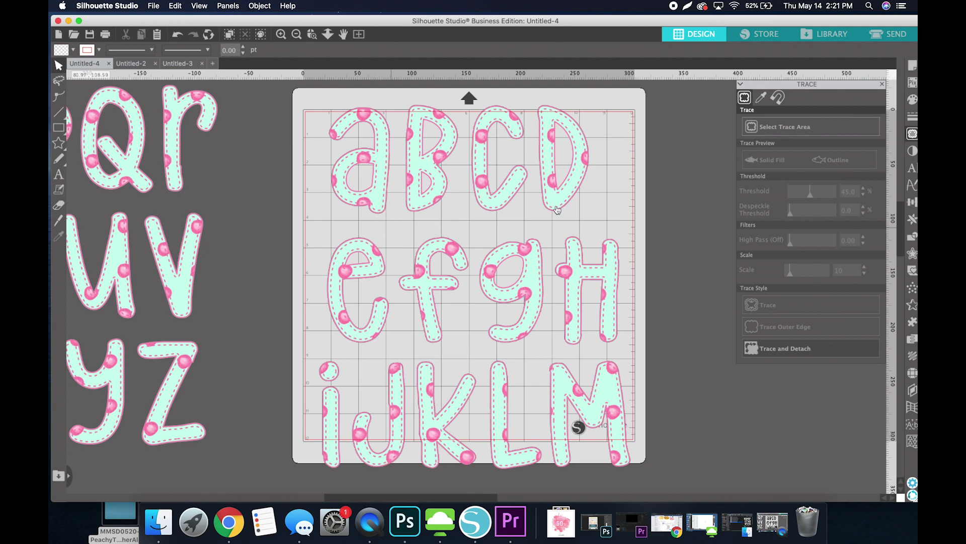
Move the leftover outline of the traced black sheet aside and delete it.
left_click(390, 229)
left_click_drag(390, 229, 272, 206)
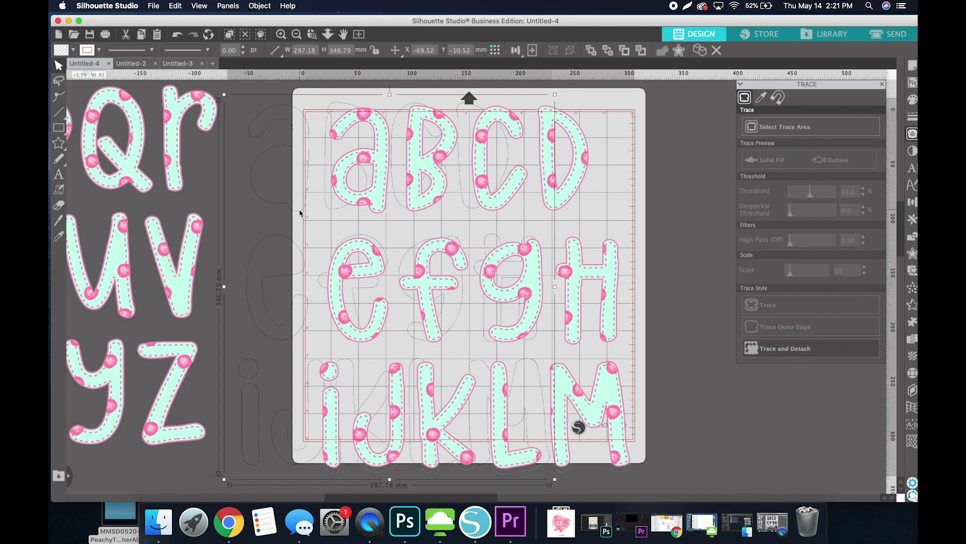
key("Delete")
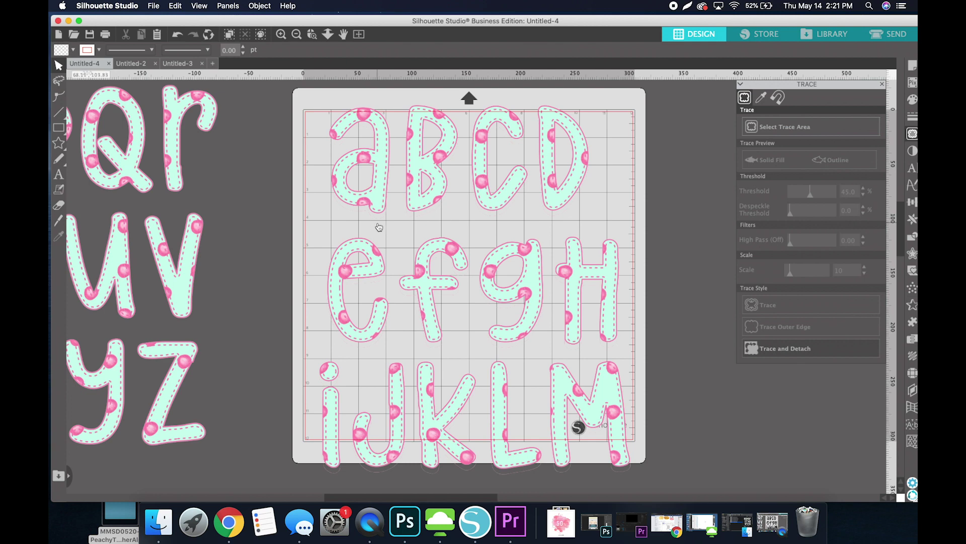
Move the remaining empty letter outlines away from the polka-dot letters and delete them.
left_click_drag(378, 222, 265, 210)
left_click(255, 148)
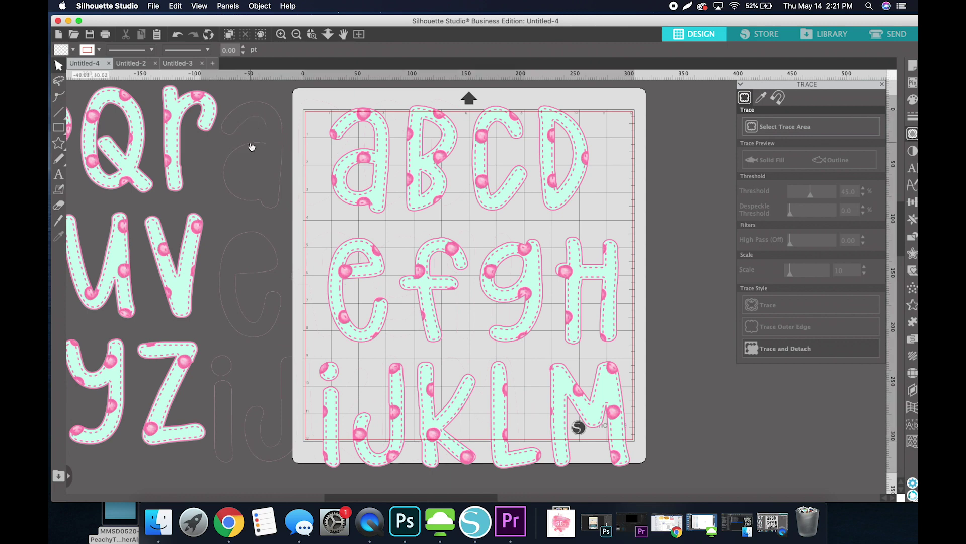
key("Delete")
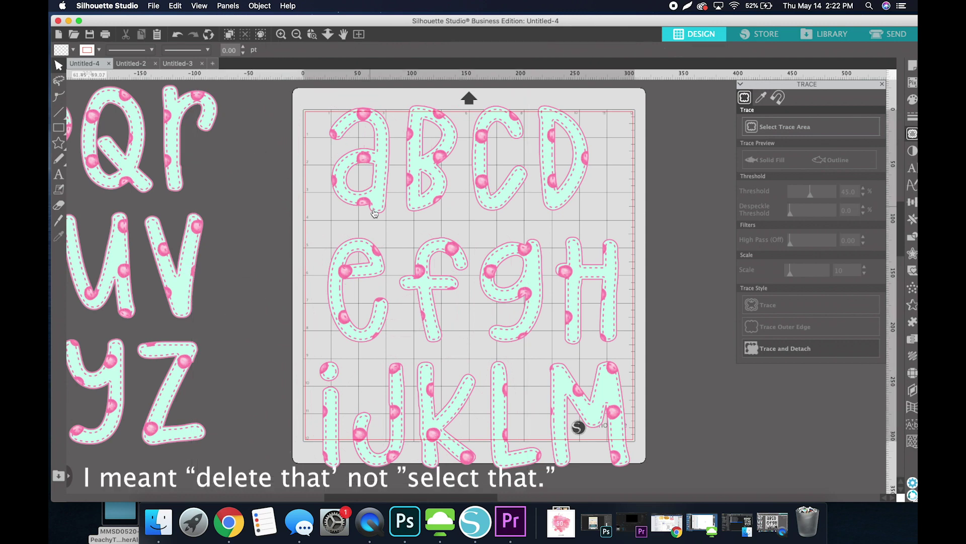
left_click_drag(389, 226, 238, 212)
left_click(417, 235)
left_click_drag(393, 228, 288, 222)
left_click(301, 218)
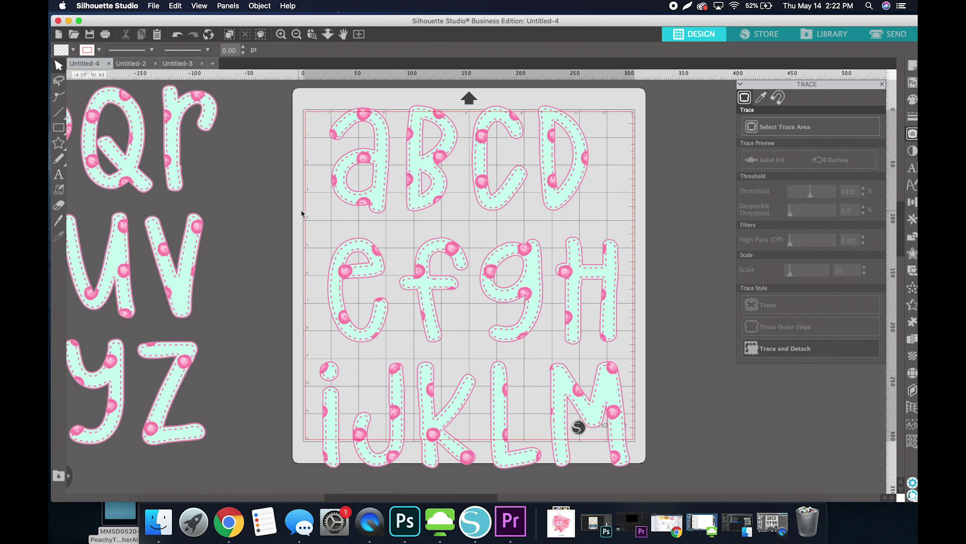
Move the polka-dot letters a, B, C and D individually a short way to the left.
left_click_drag(374, 203, 336, 200)
left_click_drag(414, 208, 362, 205)
left_click_drag(488, 207, 447, 204)
mouse_move(551, 204)
left_mouse_down()
mouse_move(478, 203)
mouse_move(538, 200)
left_mouse_up()
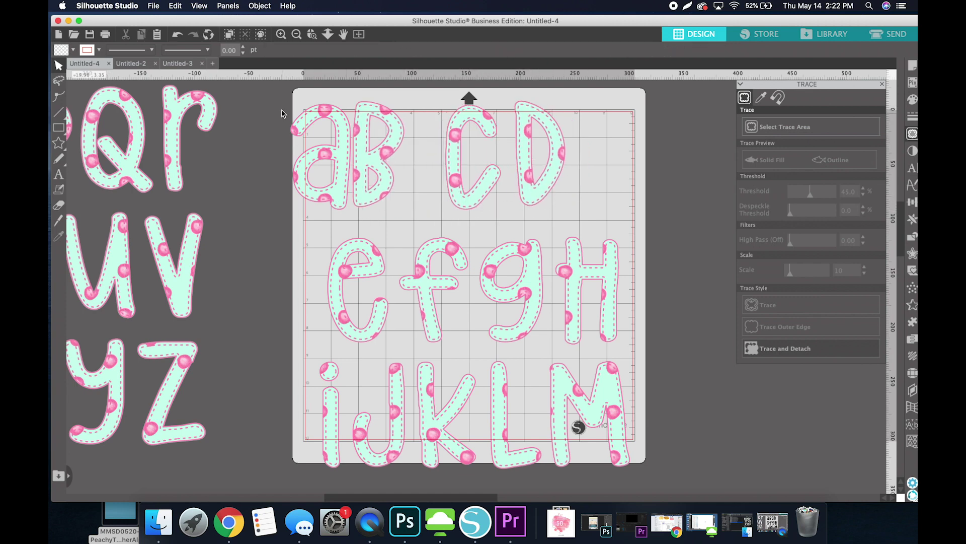
left_click_drag(283, 111, 593, 413)
left_click(285, 340)
Try moving only the stem of the polka-dot i off the page, and undo the move.
left_click_drag(315, 367, 270, 395)
left_click(274, 369)
left_click(285, 409)
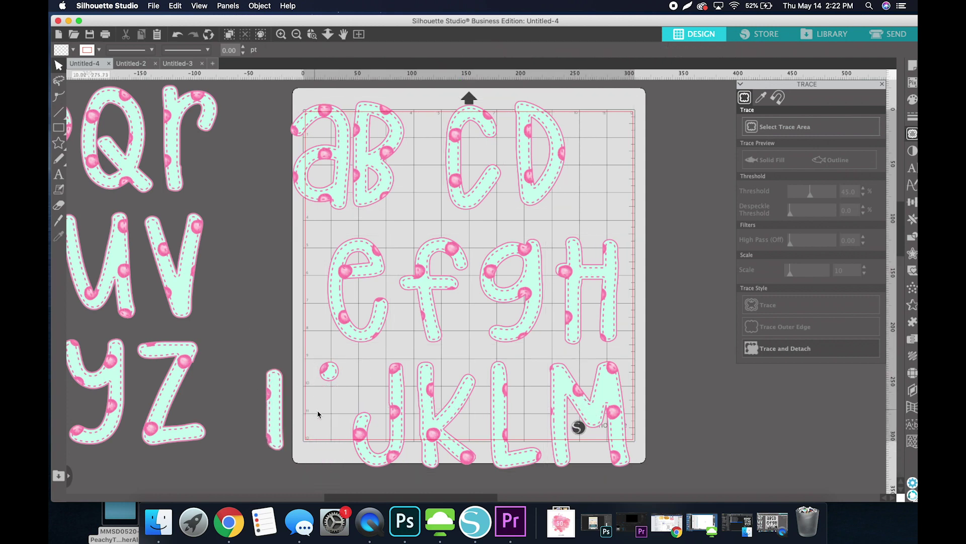
key("super+z")
key("super+z")
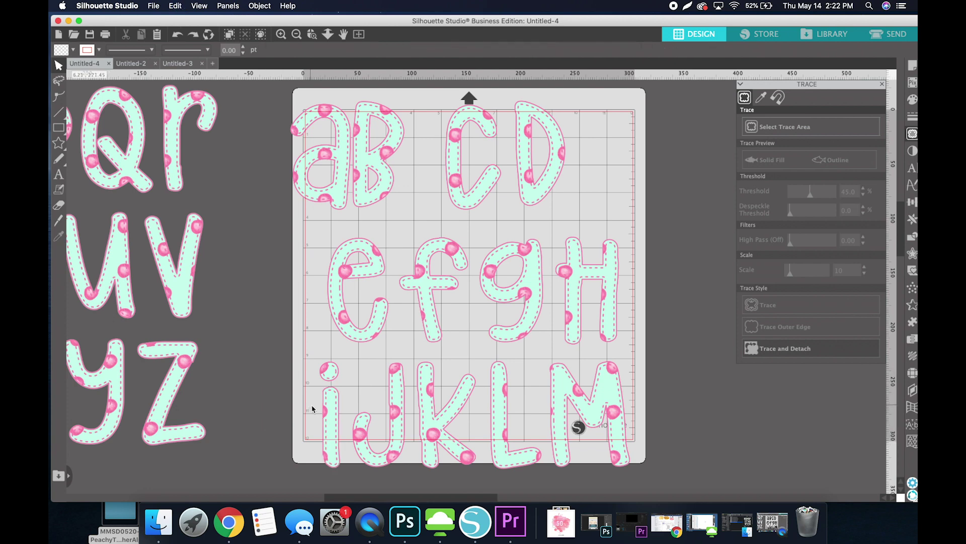
Group the dot and stem of the polka-dot i and move the grouped letter slightly.
left_click_drag(301, 360, 328, 402)
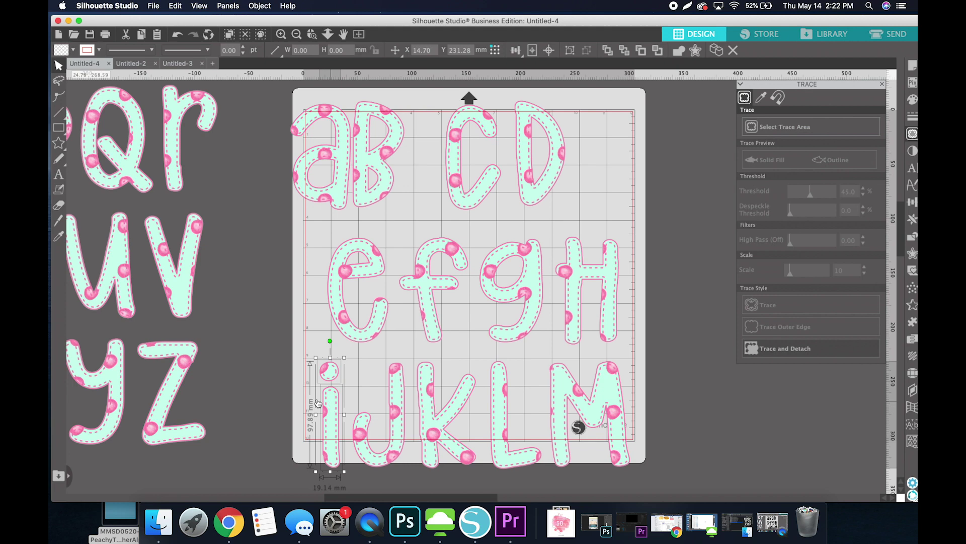
left_click(291, 376)
left_click(325, 376)
right_click(335, 410)
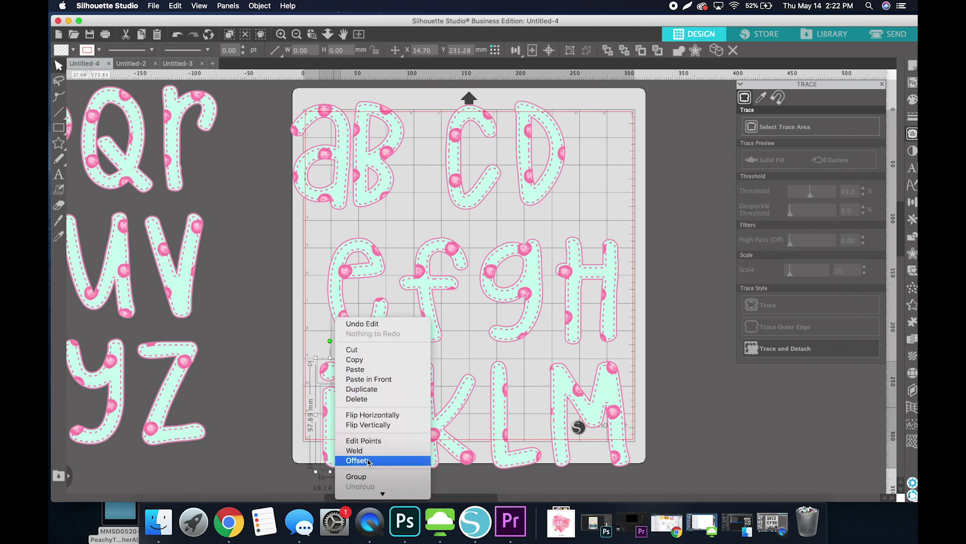
left_click(366, 476)
left_click_drag(344, 437, 334, 418)
Move all the polka-dot letters A–M together to the right, and shift the N–Z letters slightly left.
left_click_drag(275, 130, 592, 429)
left_click_drag(332, 410, 458, 406)
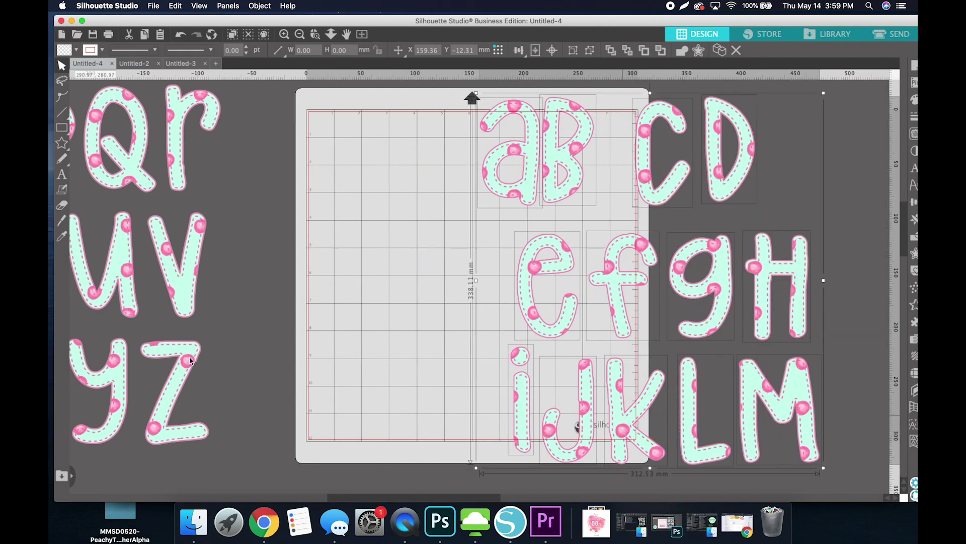
left_click_drag(182, 356, 166, 362)
key("Escape")
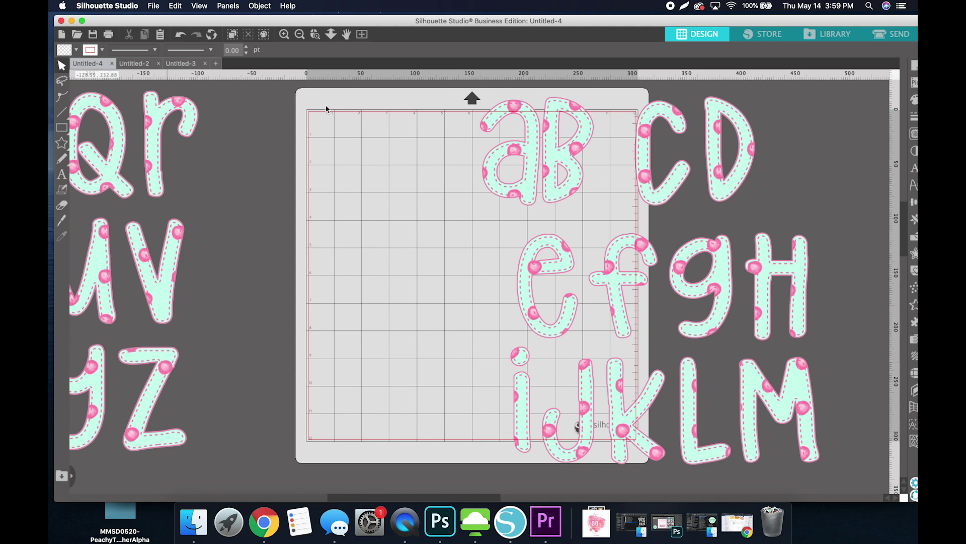
Enter PeachyTurquoiseWeatherDOTS-A-Z as the name for saving the design to the hard drive, and cancel the save.
left_click(154, 6)
mouse_move(202, 96)
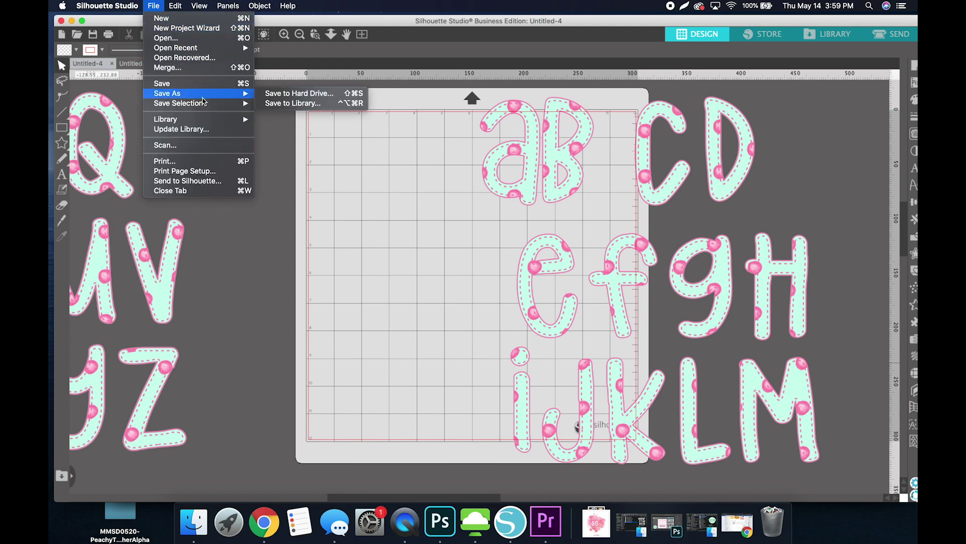
left_click(285, 96)
type("PeachyTurquoi")
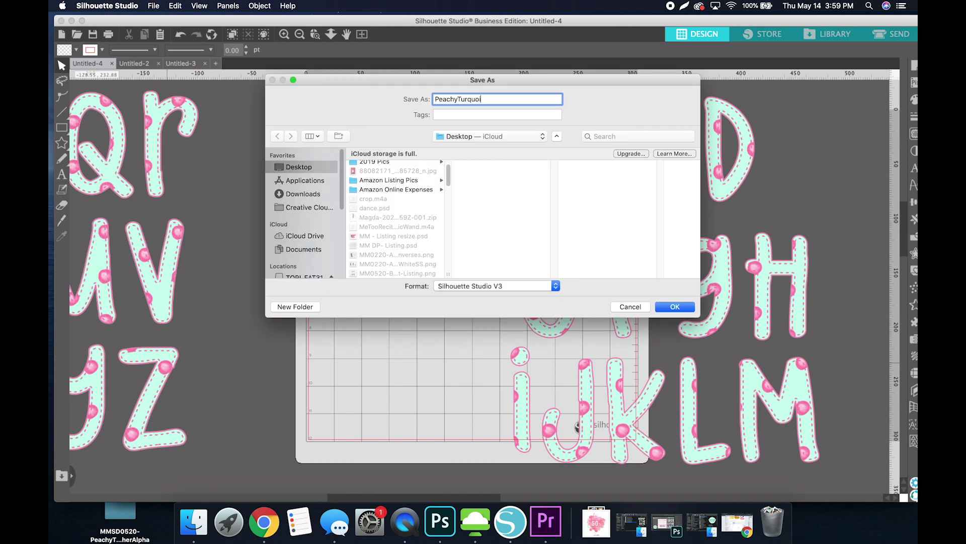
type("seWeatherDOTS-A-Z")
left_click_drag(558, 100, 419, 96)
left_click(472, 100)
left_click_drag(534, 100, 446, 97)
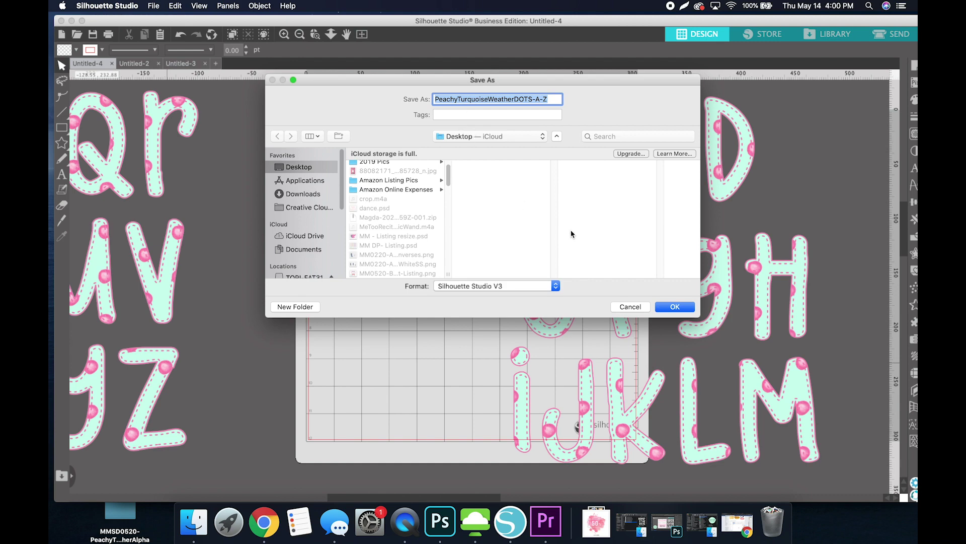
left_click(630, 307)
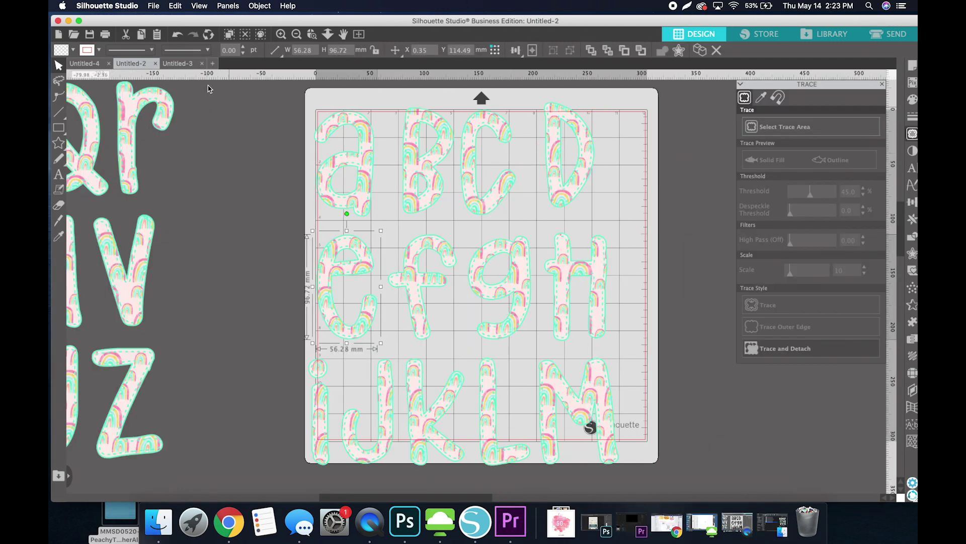
Switch to the striped alphabet in Untitled-3 and move its letter M slightly to the right.
left_click(184, 65)
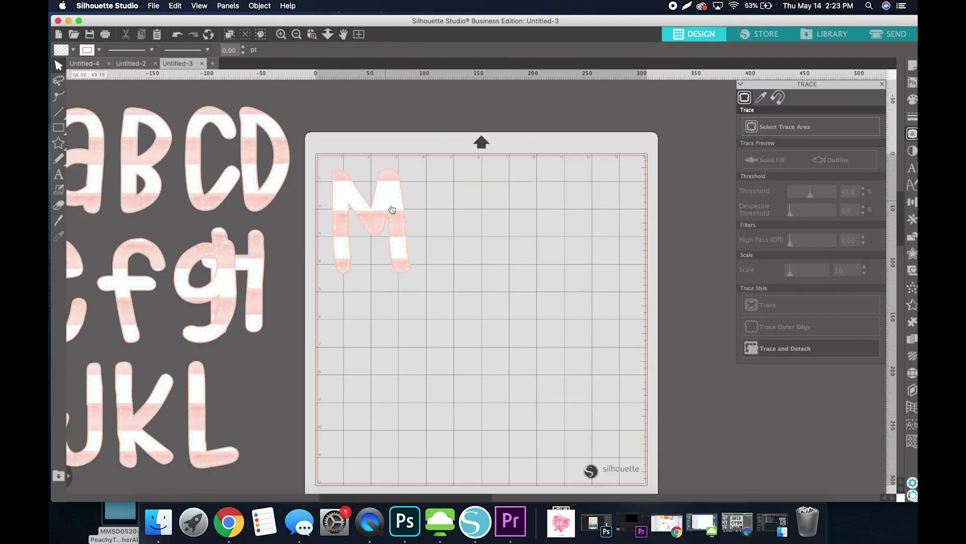
left_click(431, 250)
left_click_drag(398, 216, 419, 250)
left_click(298, 198)
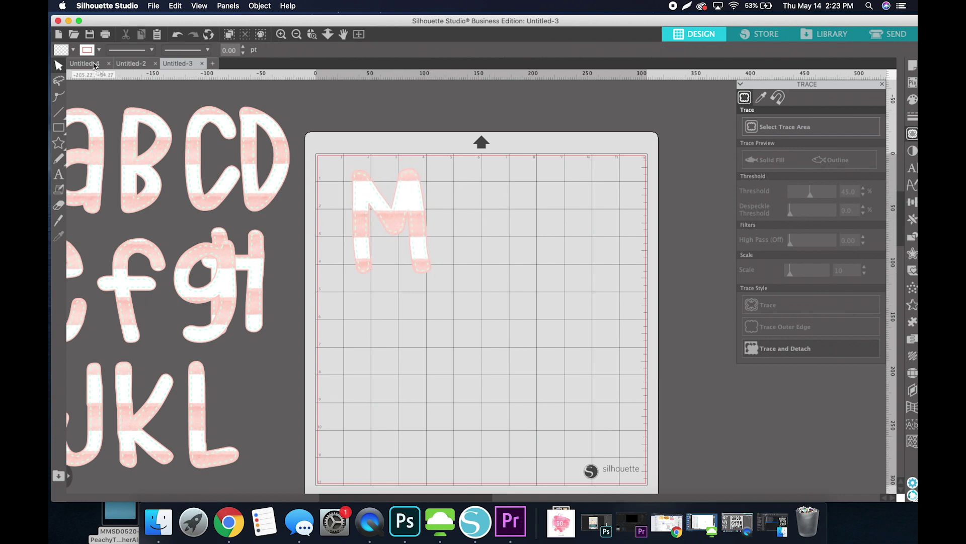
Copy the polka-dot e from Untitled-4 into Untitled-3 and place it directly after the striped M.
left_click(94, 66)
left_click_drag(447, 498, 505, 498)
left_click(571, 322)
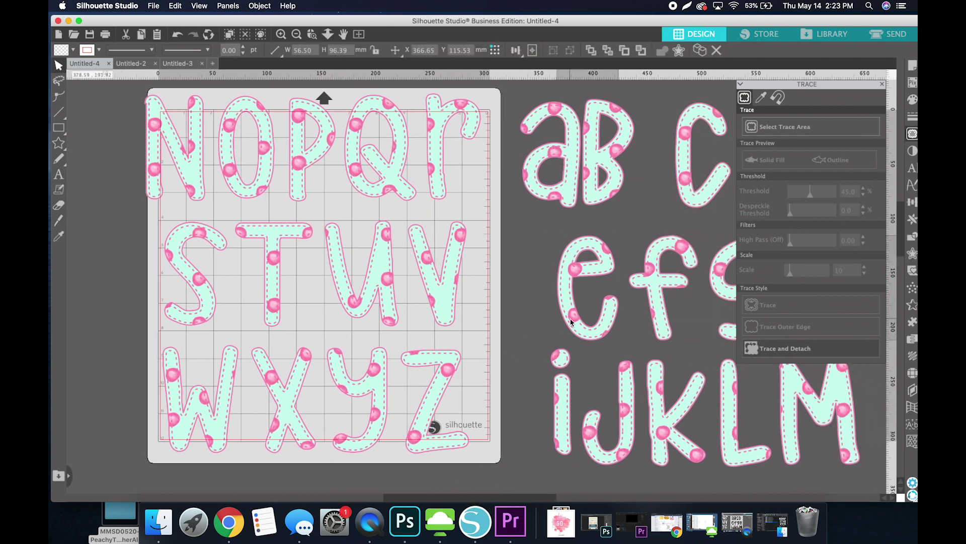
key("super+c")
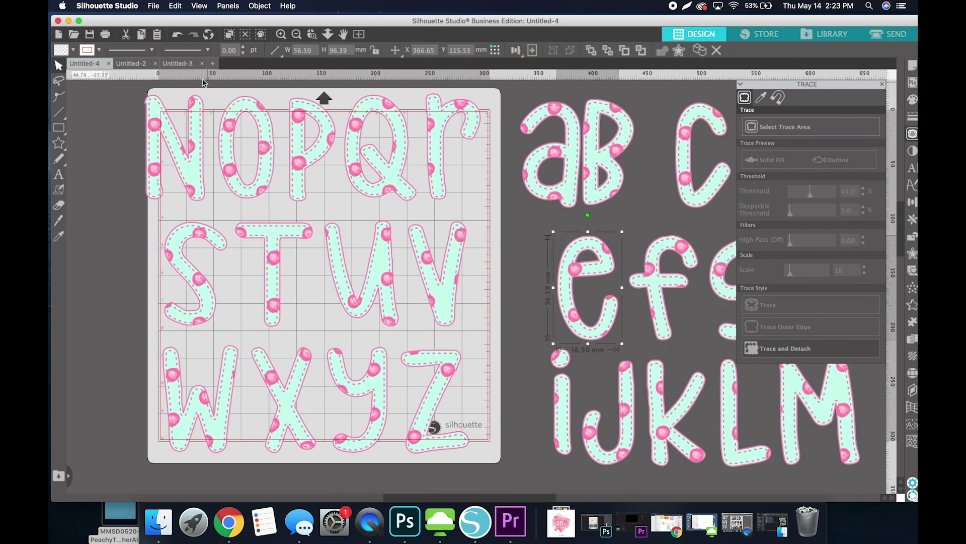
left_click(189, 67)
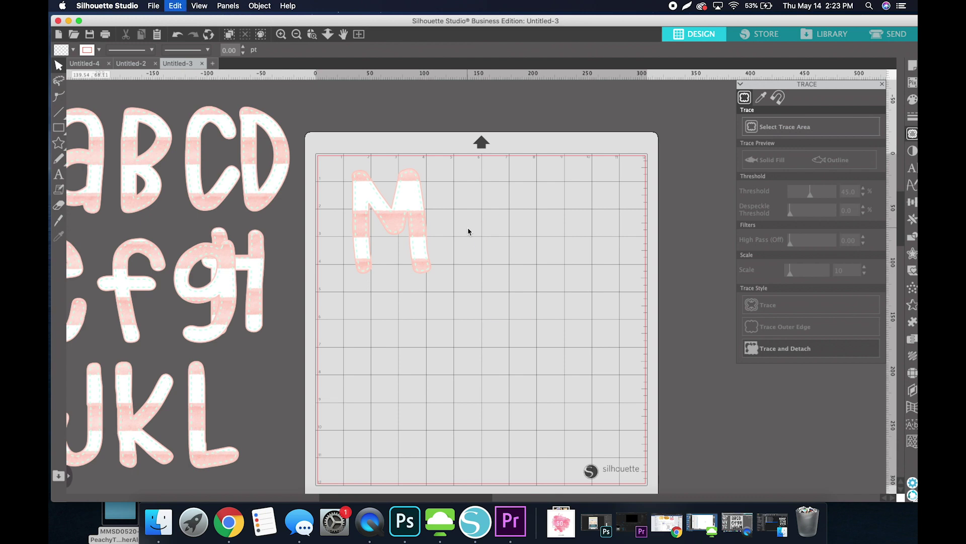
key("super+v")
left_click_drag(495, 272, 466, 205)
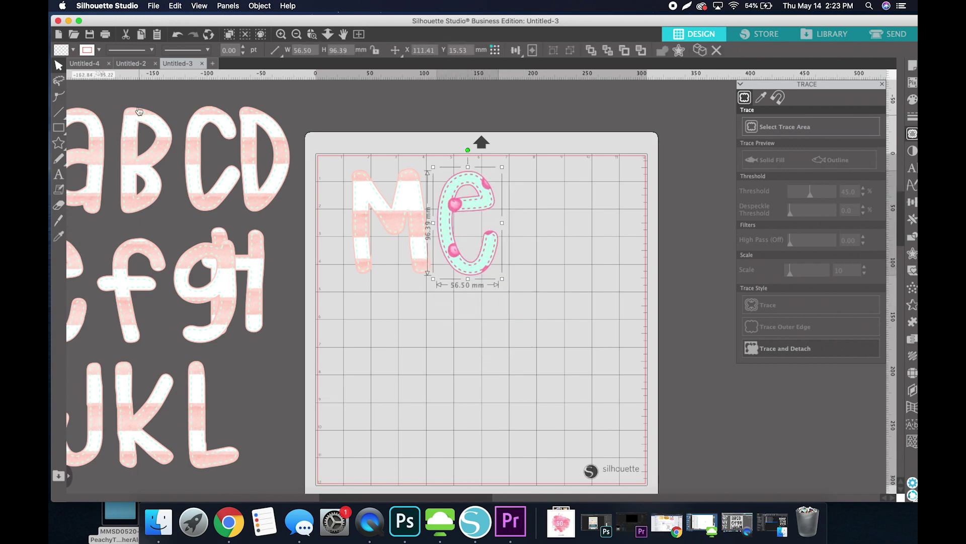
Copy the rainbow g from Untitled-2 into Untitled-3 and place it after the polka-dot e.
left_click(139, 65)
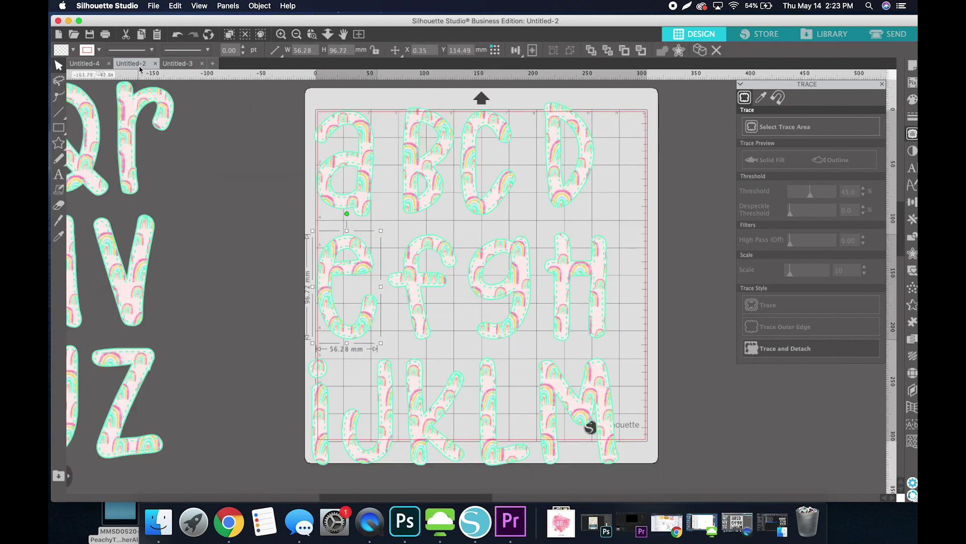
left_click(502, 283)
key("super+c")
left_click(180, 63)
key("super+v")
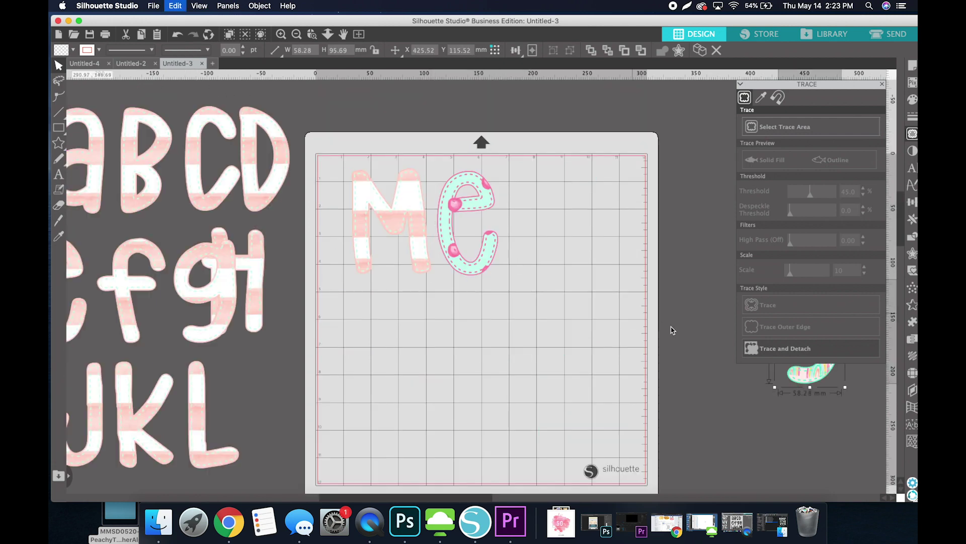
left_click_drag(813, 375, 546, 261)
left_click(533, 303)
left_click_drag(334, 175, 598, 277)
left_click(577, 339)
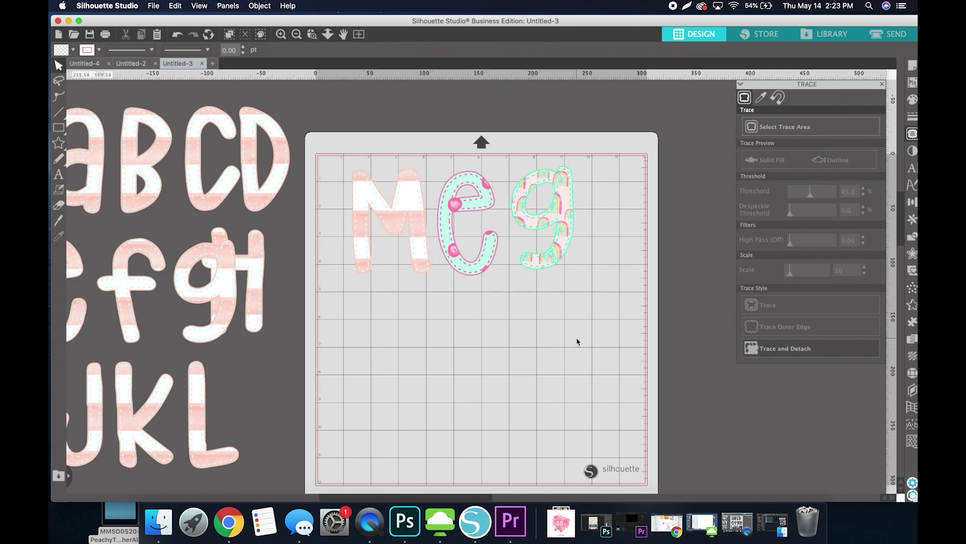